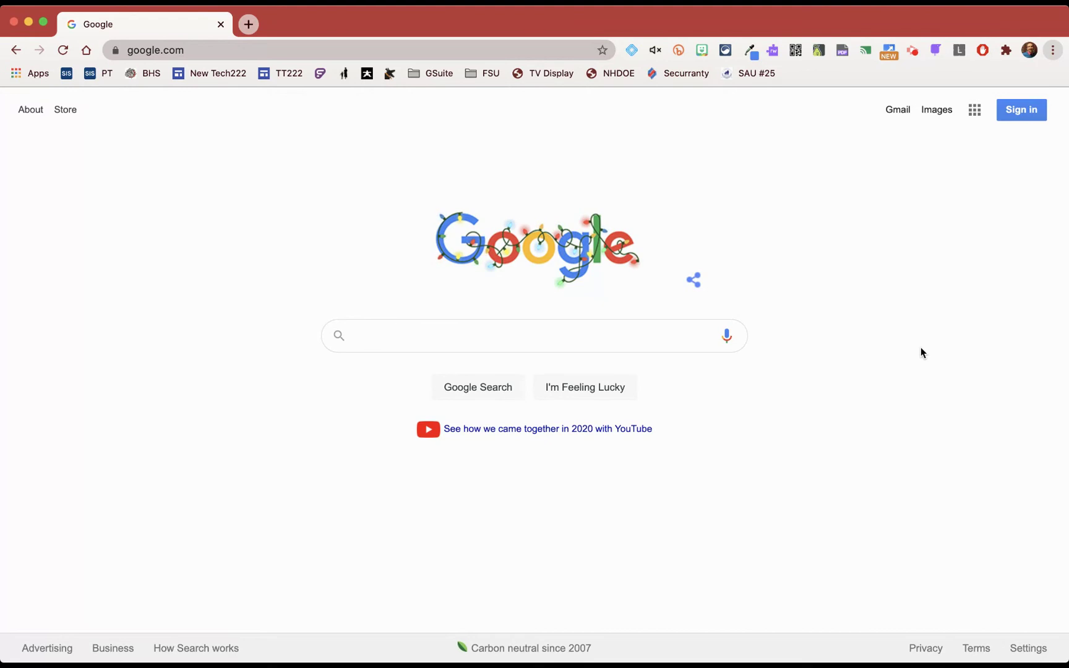
Open Chrome's Settings page in a new tab with the Cmd+, shortcut.
{"action": "key", "text": "super+comma"}
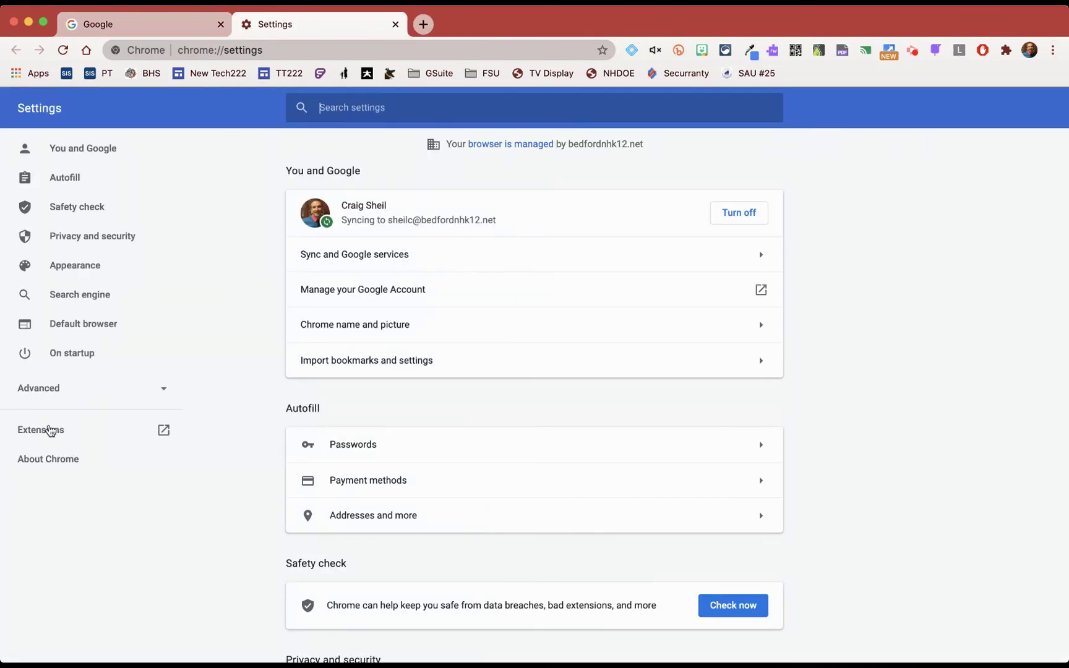
{"action": "left_click", "coordinate": [50, 429]}
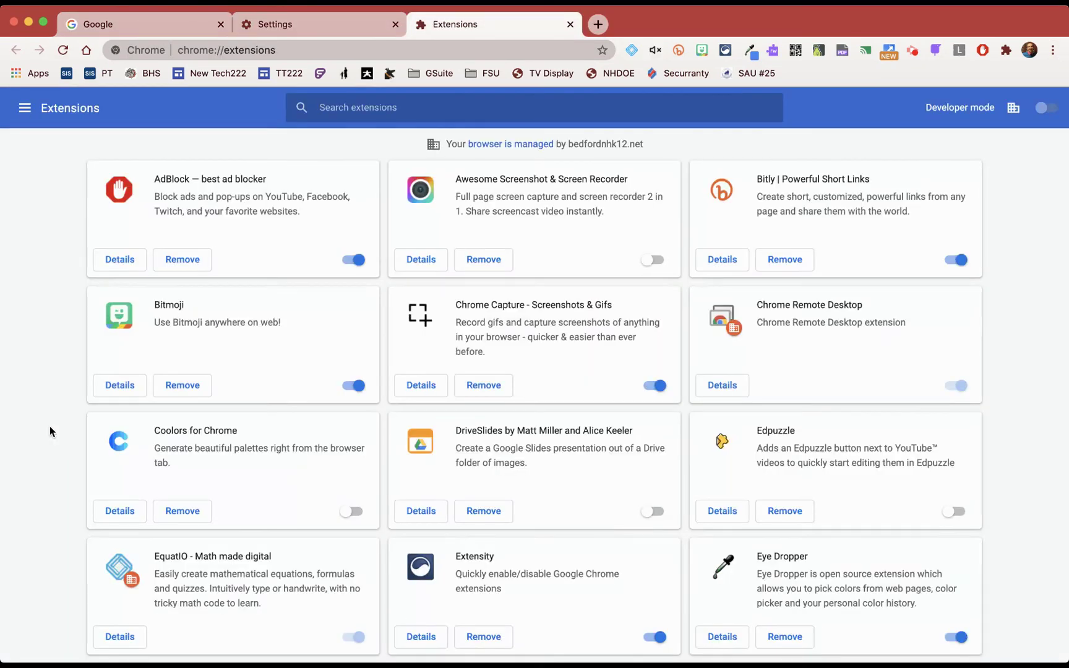
{"action": "scroll", "coordinate": [290, 415], "scroll_direction": "down", "scroll_amount": 3}
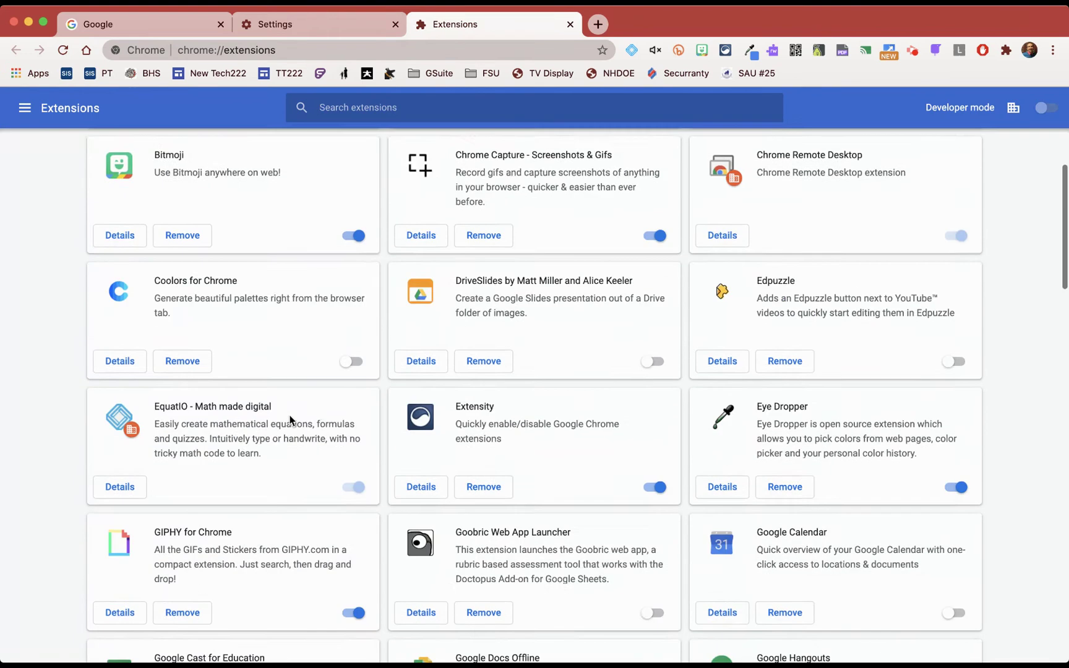
{"action": "scroll", "coordinate": [290, 415], "scroll_direction": "down", "scroll_amount": 5}
{"action": "scroll", "coordinate": [290, 415], "scroll_direction": "down", "scroll_amount": 4}
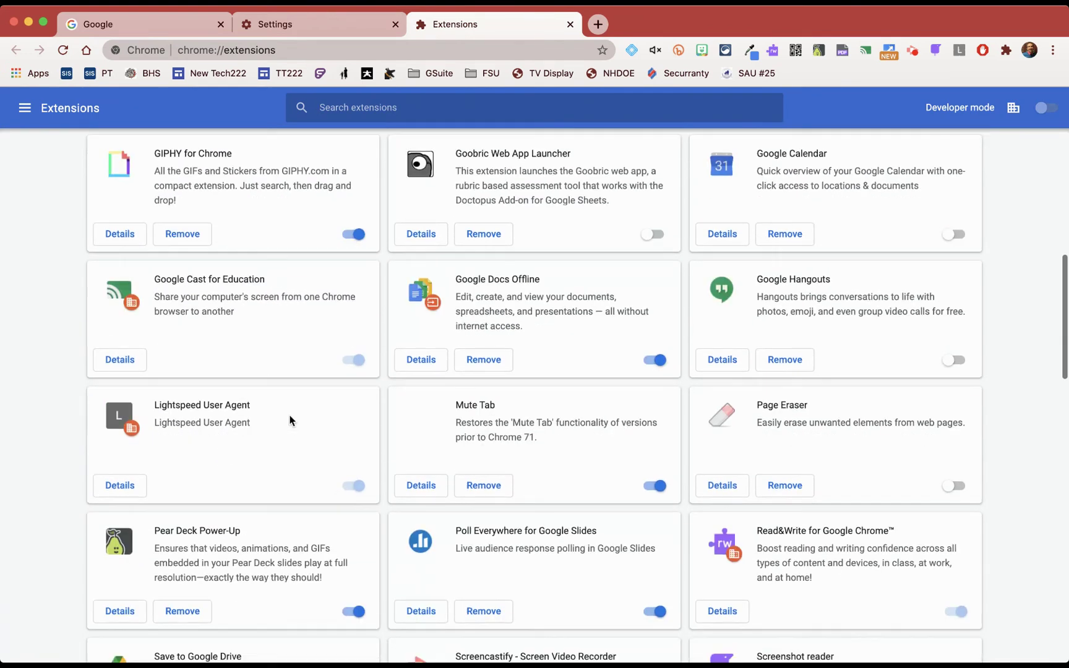
{"action": "scroll", "coordinate": [290, 420], "scroll_direction": "down", "scroll_amount": 2}
{"action": "scroll", "coordinate": [290, 419], "scroll_direction": "up", "scroll_amount": 3}
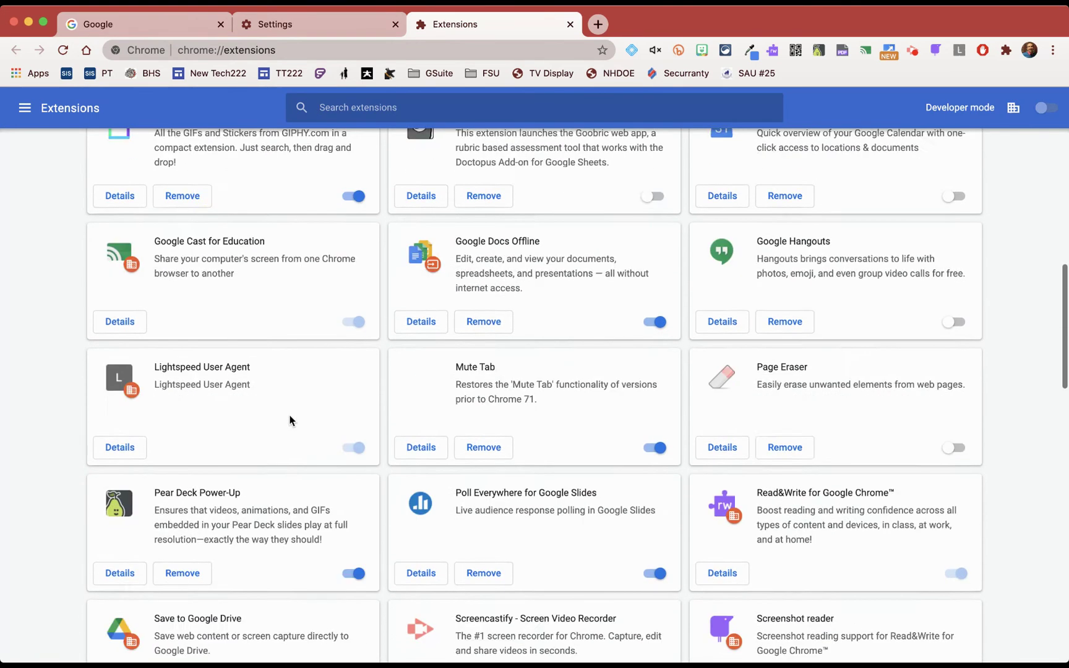
{"action": "scroll", "coordinate": [290, 418], "scroll_direction": "up", "scroll_amount": 8}
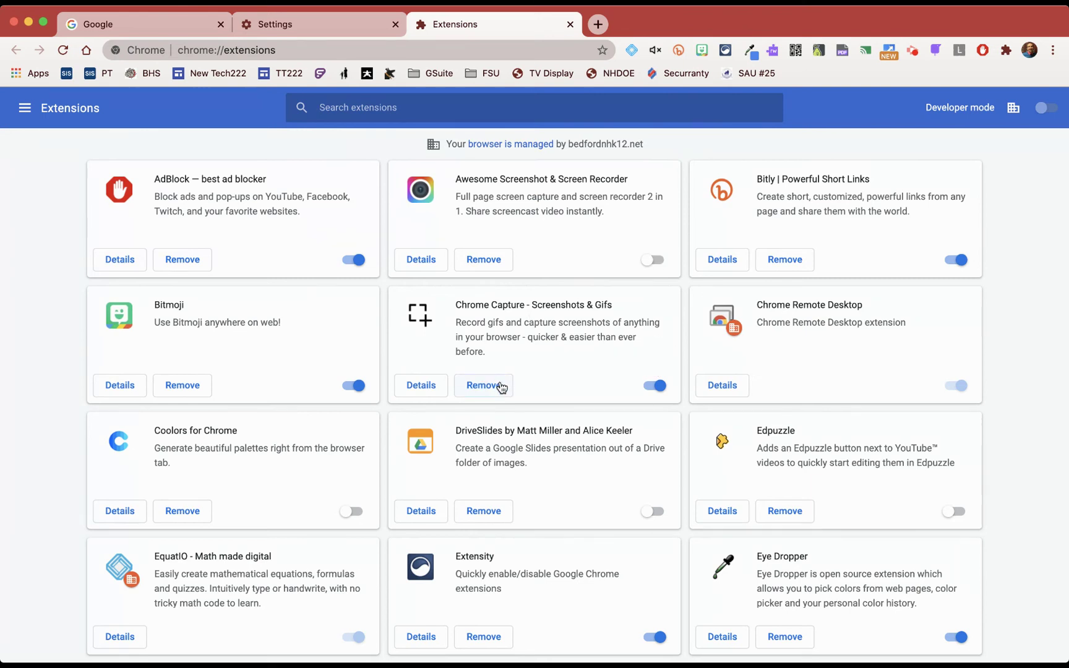
{"action": "scroll", "coordinate": [501, 386], "scroll_direction": "down", "scroll_amount": 4}
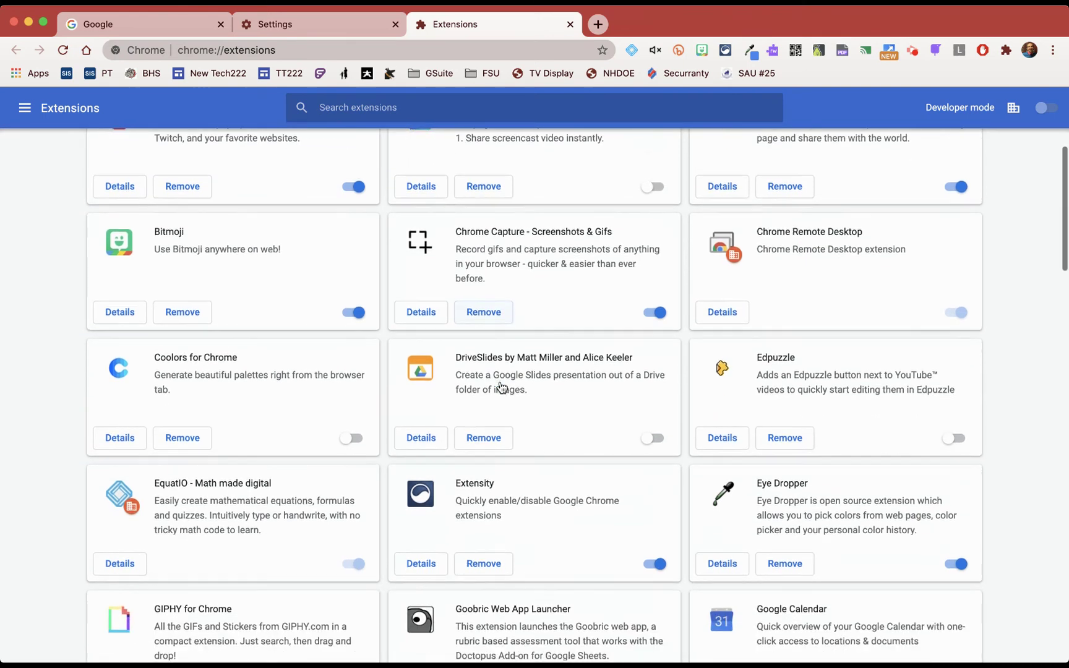
{"action": "scroll", "coordinate": [500, 381], "scroll_direction": "down", "scroll_amount": 1}
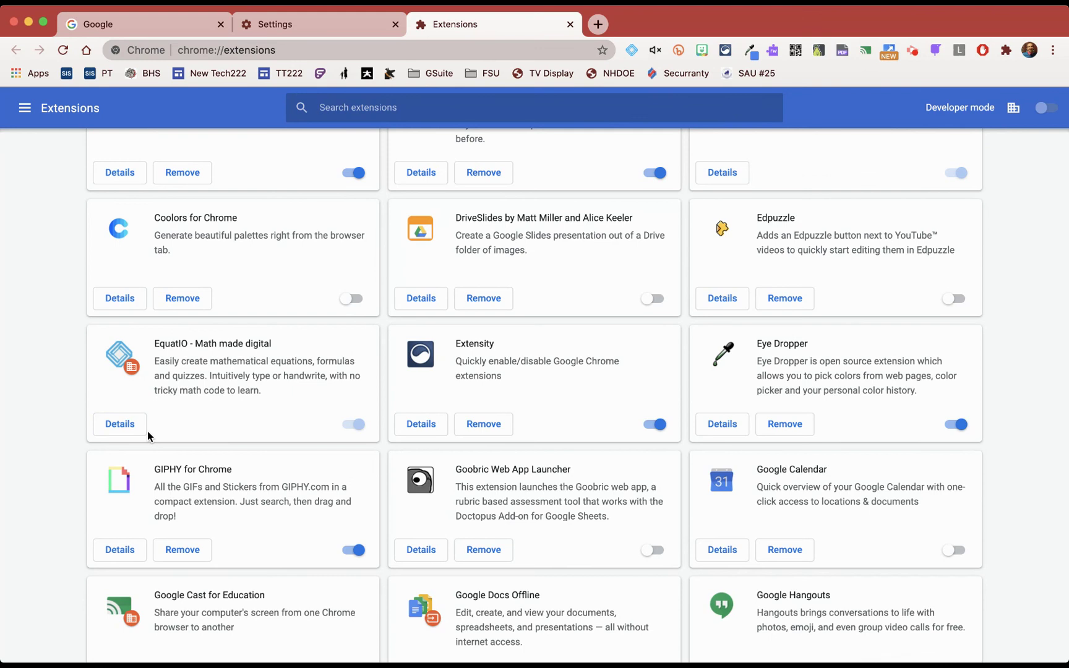
{"action": "scroll", "coordinate": [147, 431], "scroll_direction": "down", "scroll_amount": 5}
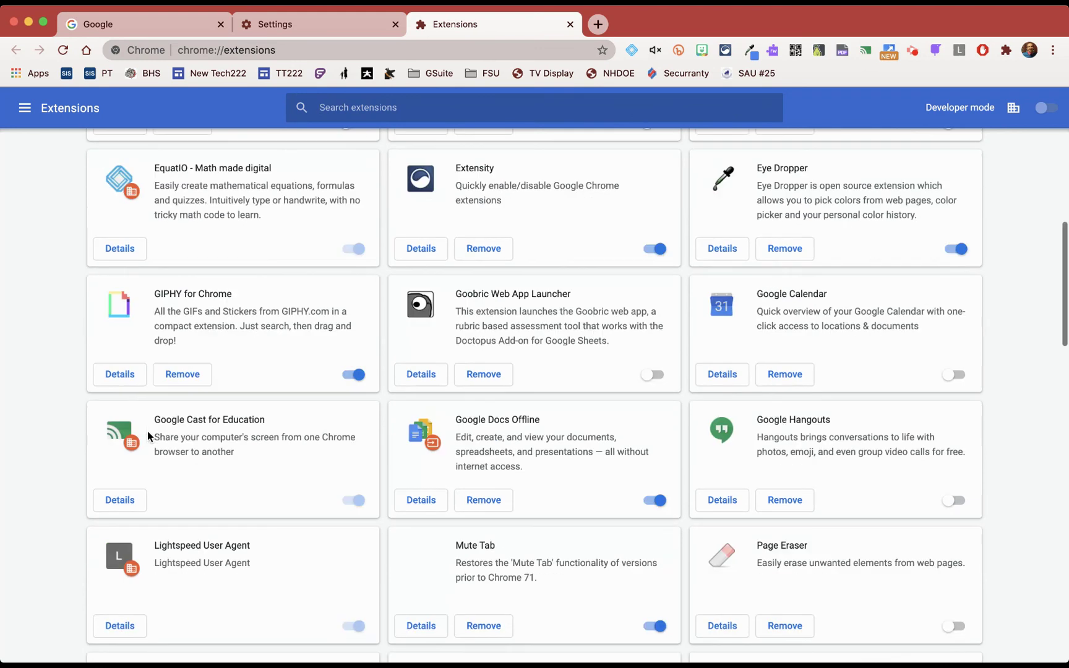
{"action": "scroll", "coordinate": [148, 430], "scroll_direction": "down", "scroll_amount": 3}
{"action": "scroll", "coordinate": [147, 431], "scroll_direction": "down", "scroll_amount": 2}
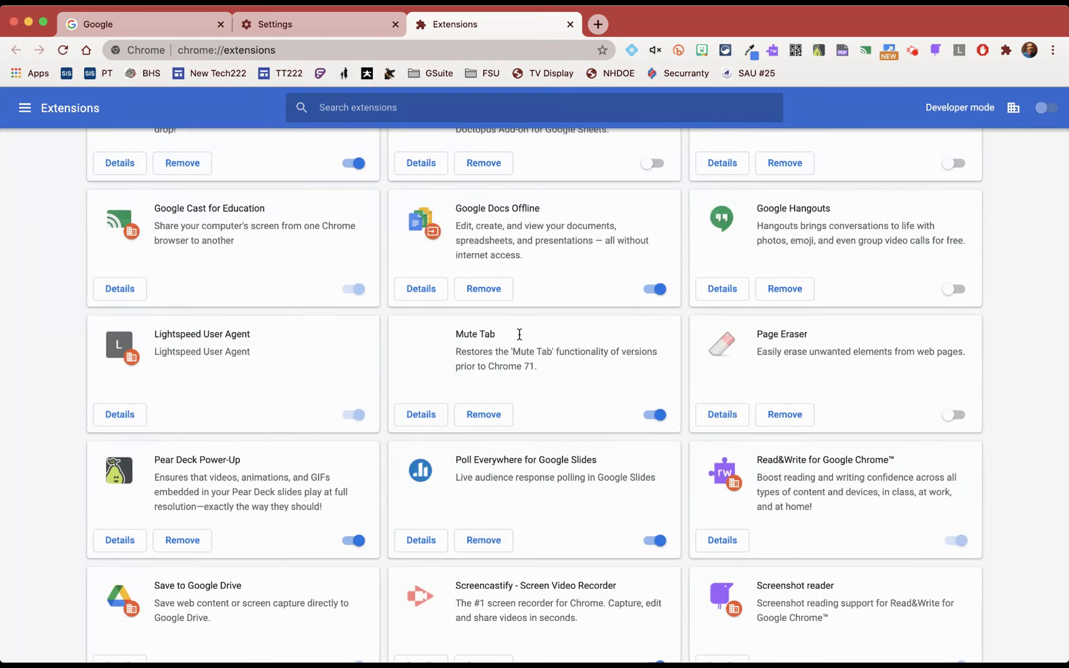
Remove the Page Eraser extension from its card on the Extensions page.
{"action": "left_click", "coordinate": [794, 415]}
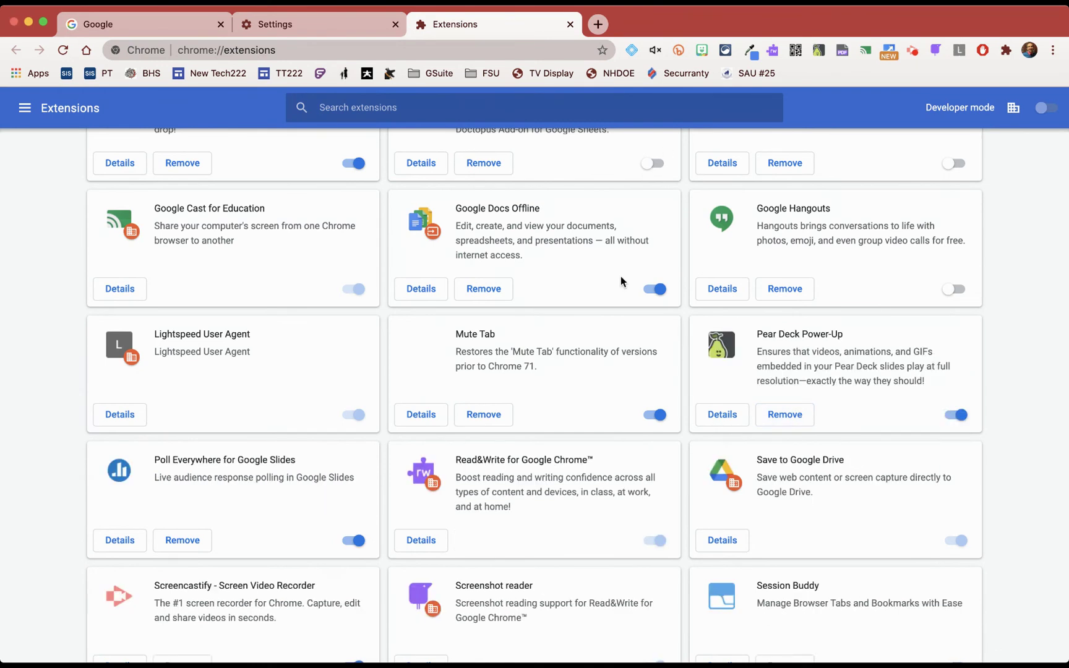
{"action": "scroll", "coordinate": [621, 276], "scroll_direction": "up", "scroll_amount": 10}
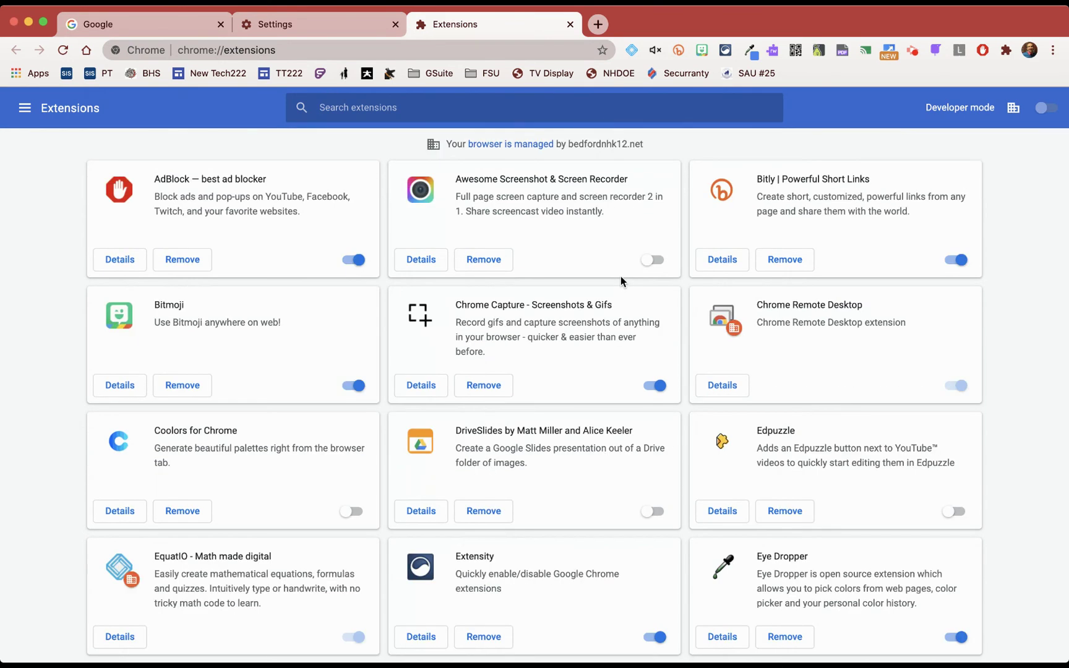